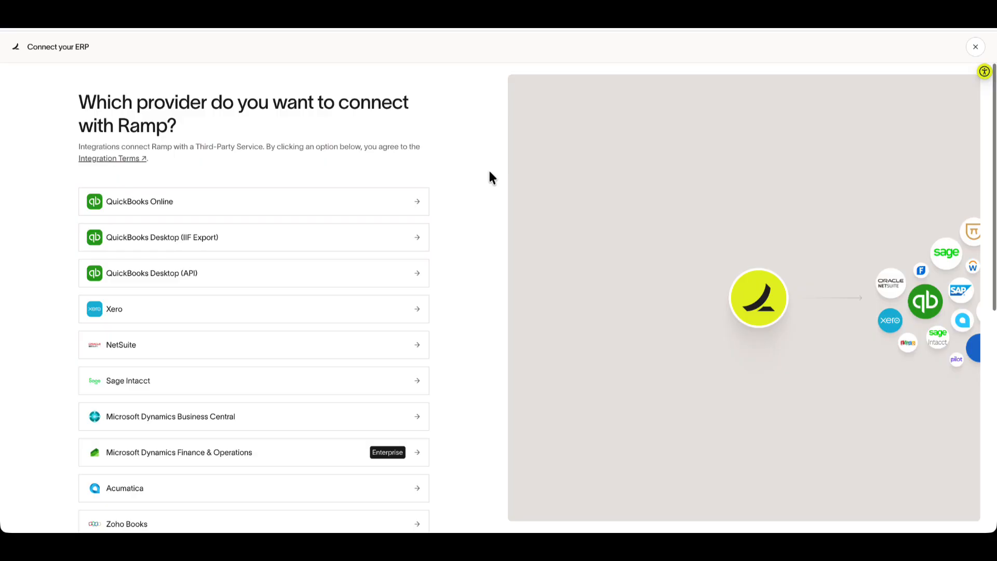
- Leave the ERP connection setup and open the General Expenses submission policy for editing from the Policy section's expense requirements
left_click(975, 47)
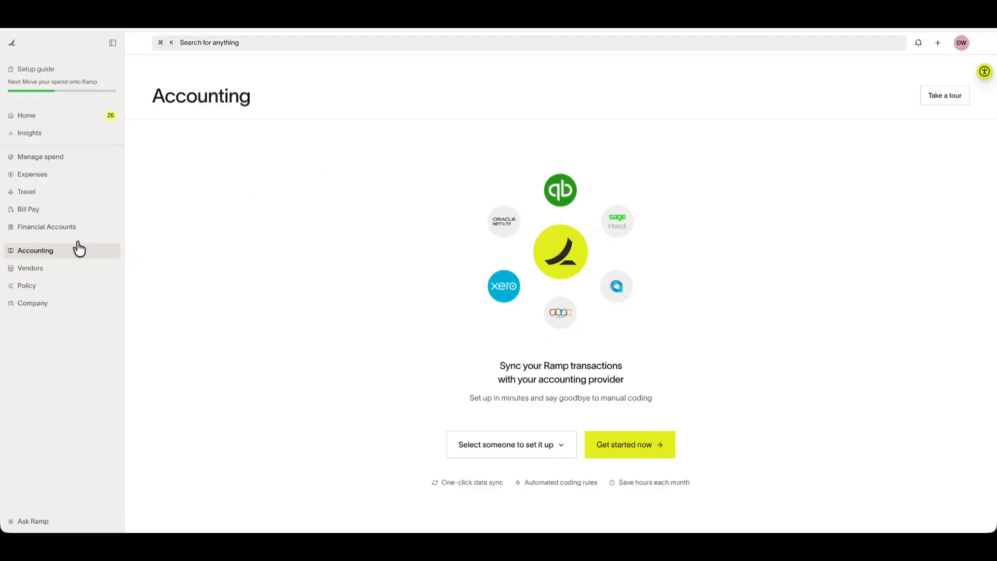
left_click(27, 290)
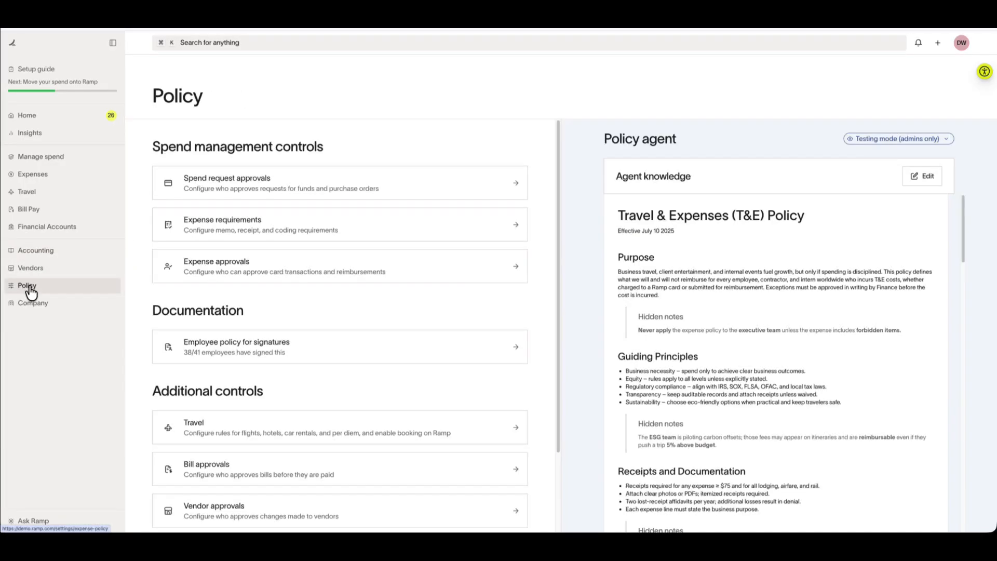
left_click(247, 239)
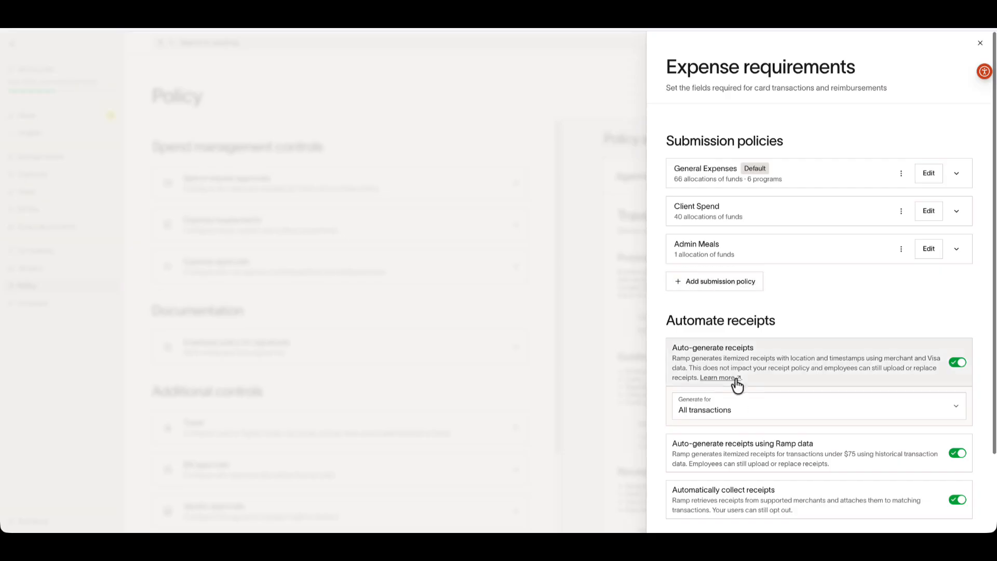
scroll(743, 392, "down", 2)
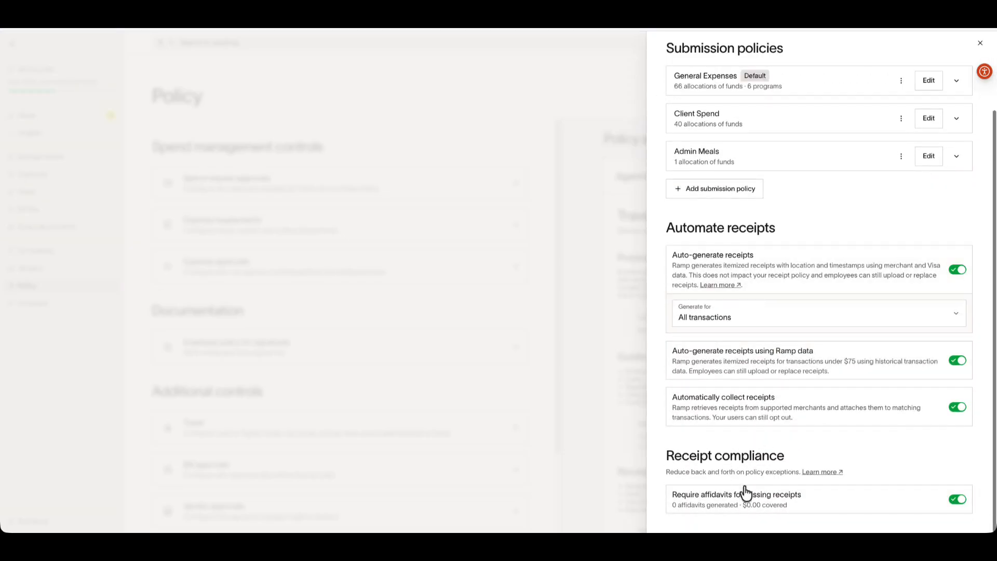
scroll(747, 492, "up", 2)
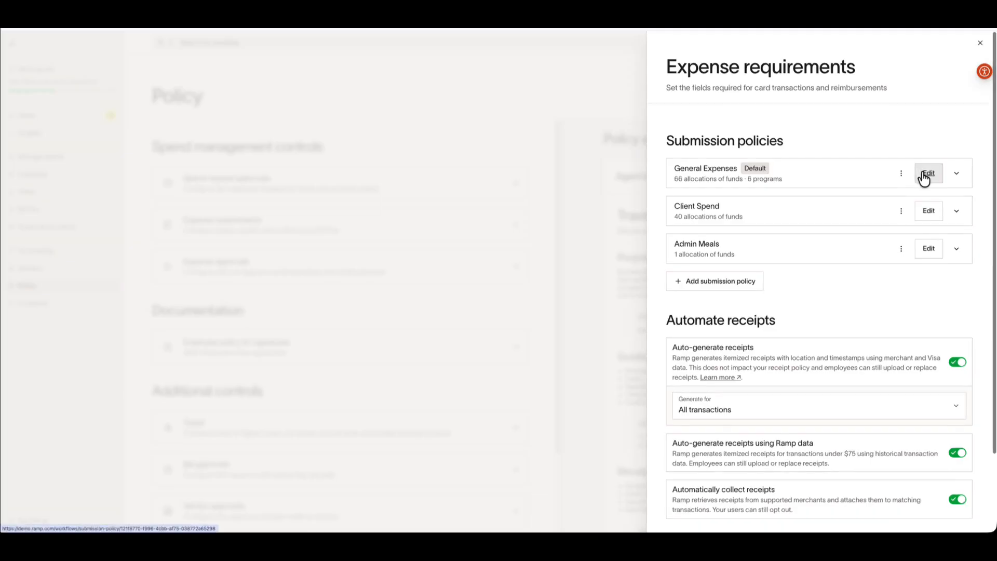
left_click(925, 176)
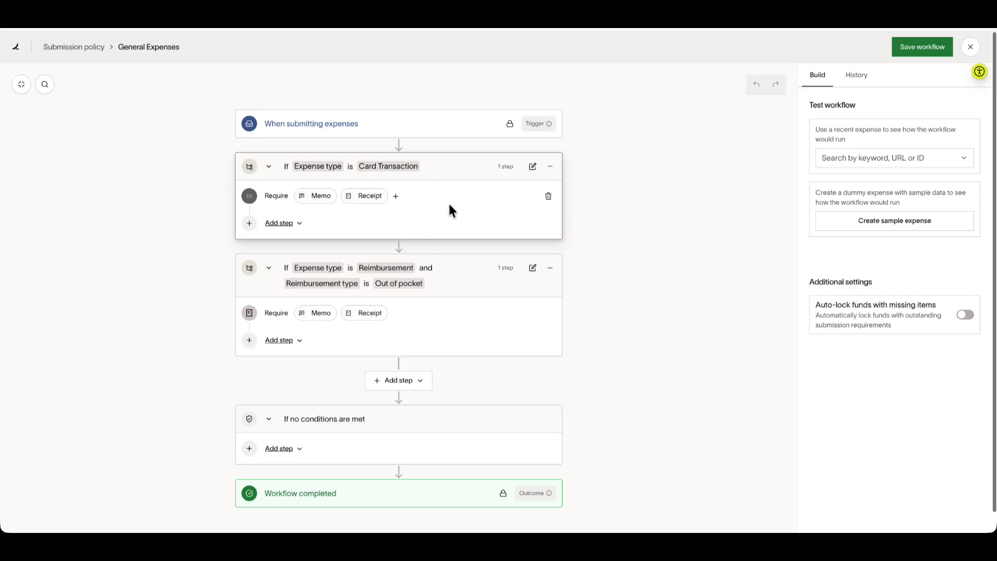
- Add a condition to the Card Transaction rule that total spend amount is greater than or equal to 75, and save the rule
left_click(532, 167)
left_click(285, 232)
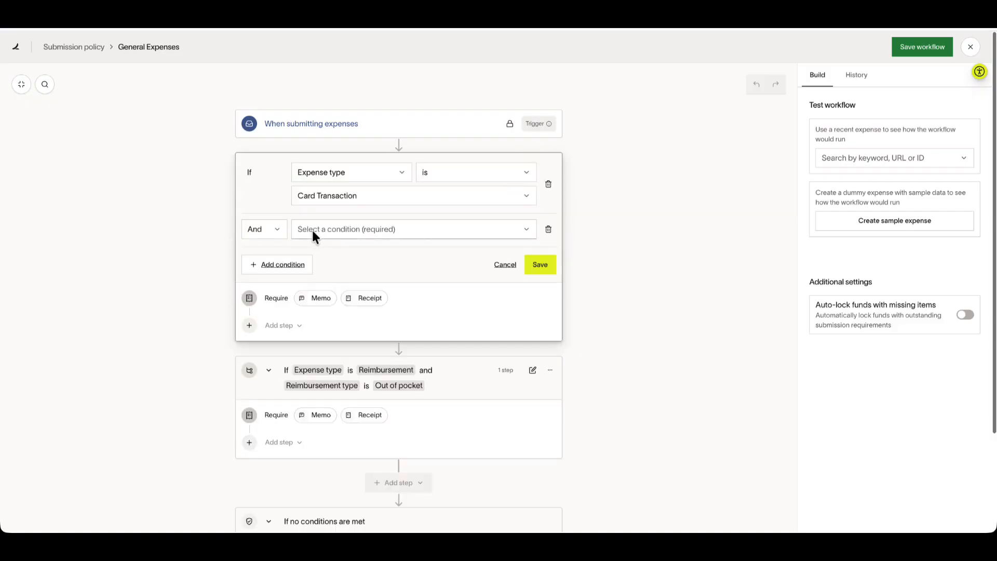
left_click(415, 232)
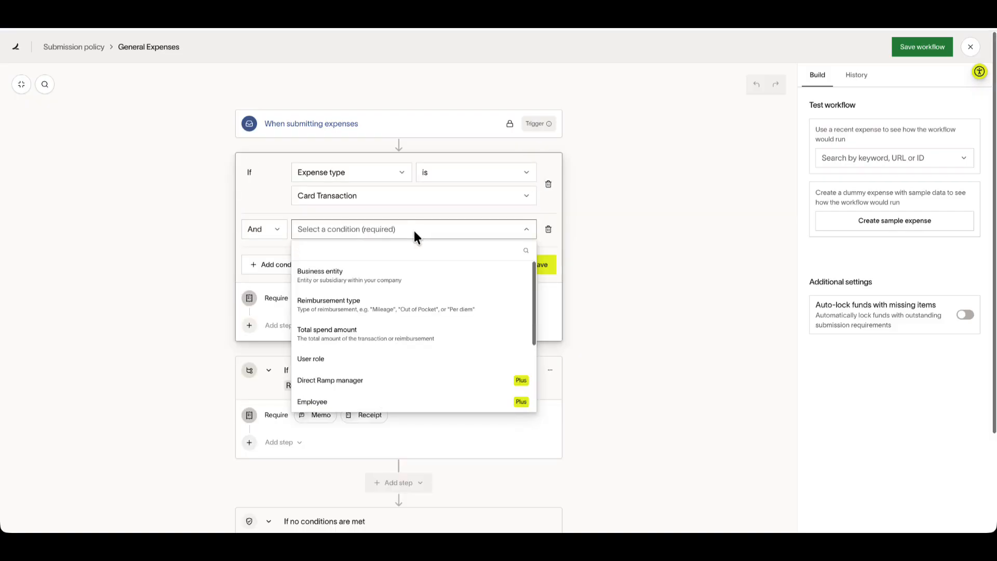
left_click(388, 343)
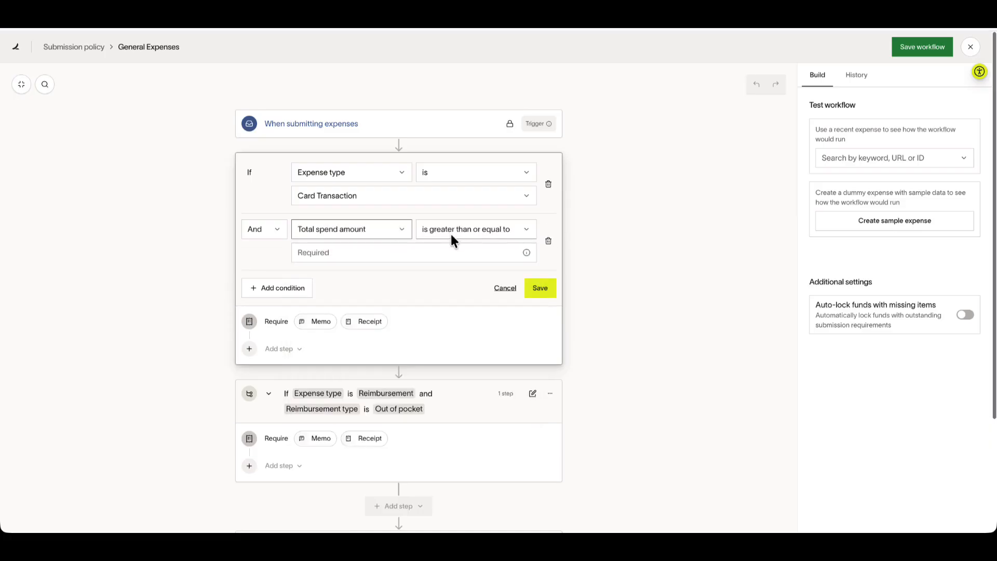
left_click(446, 257)
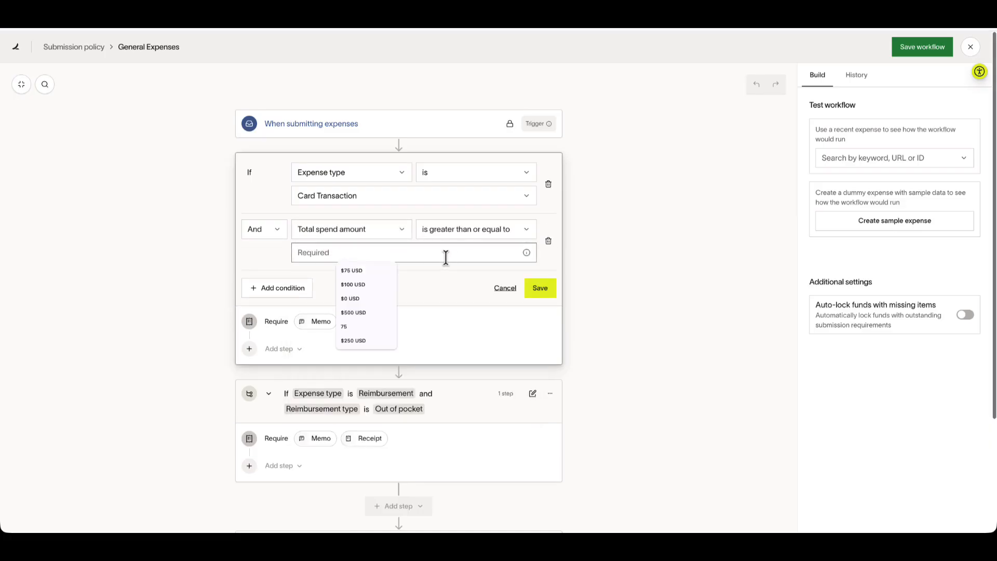
type("75")
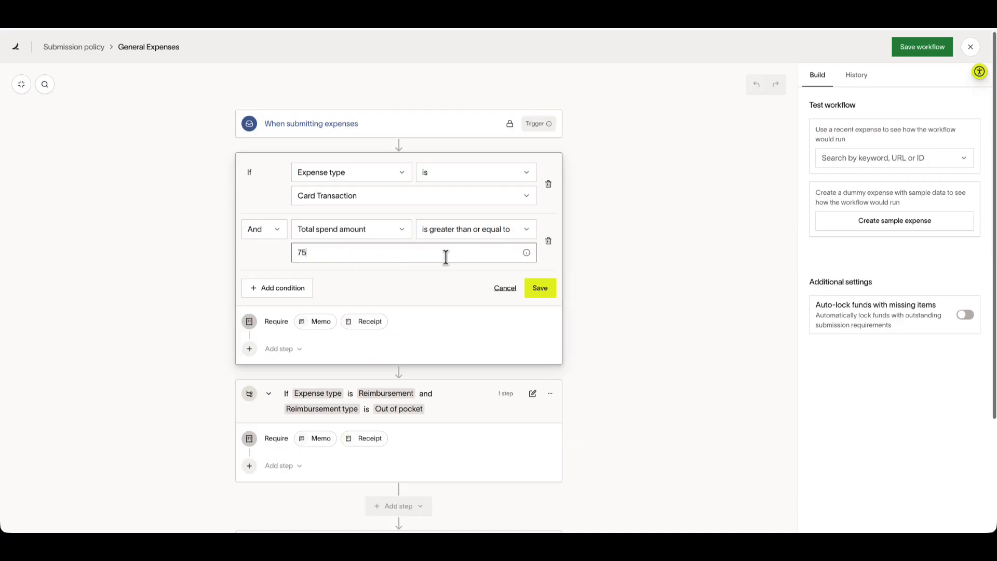
left_click(540, 288)
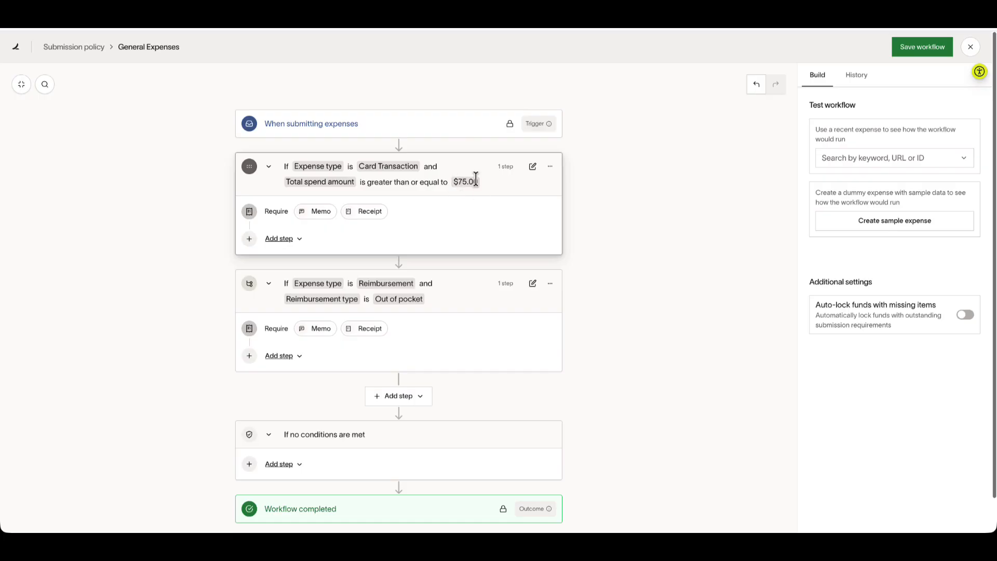
- Review the fields that can be required for card transactions at submission
left_click(369, 212)
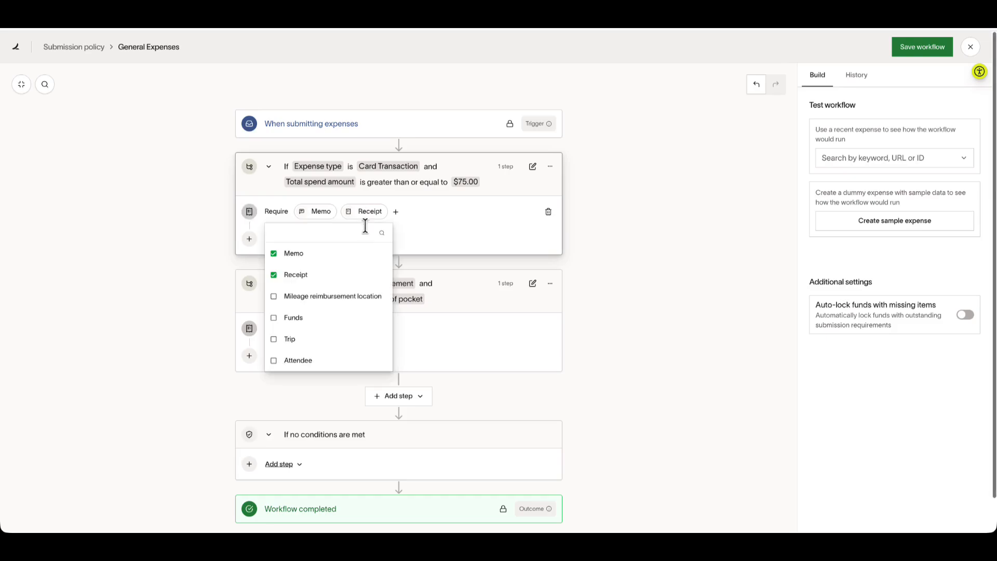
left_click(429, 239)
scroll(429, 239, "down", 1)
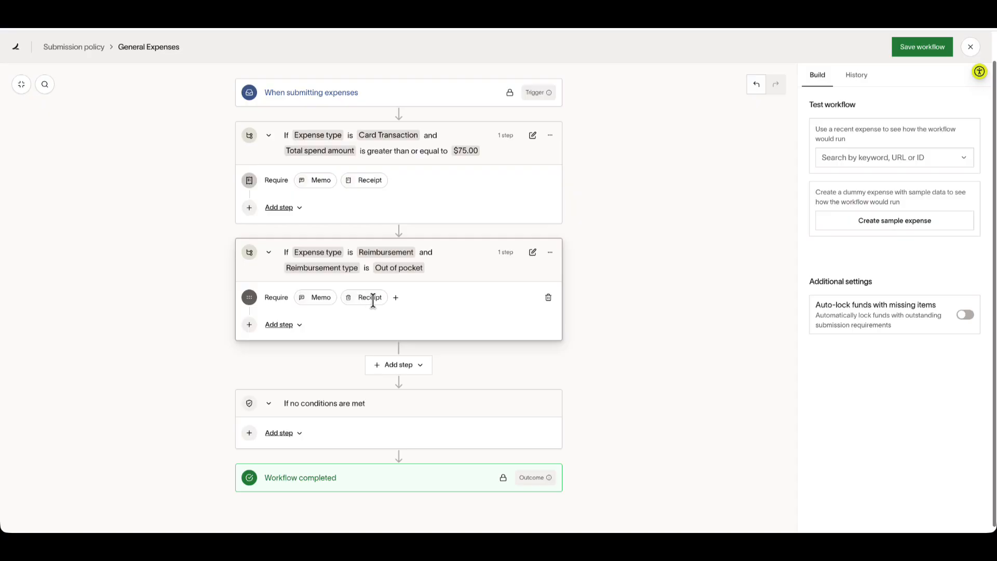
- Duplicate the out-of-pocket reimbursement rule, set the copy's reimbursement type to Mileage, and save the rule
left_click(550, 253)
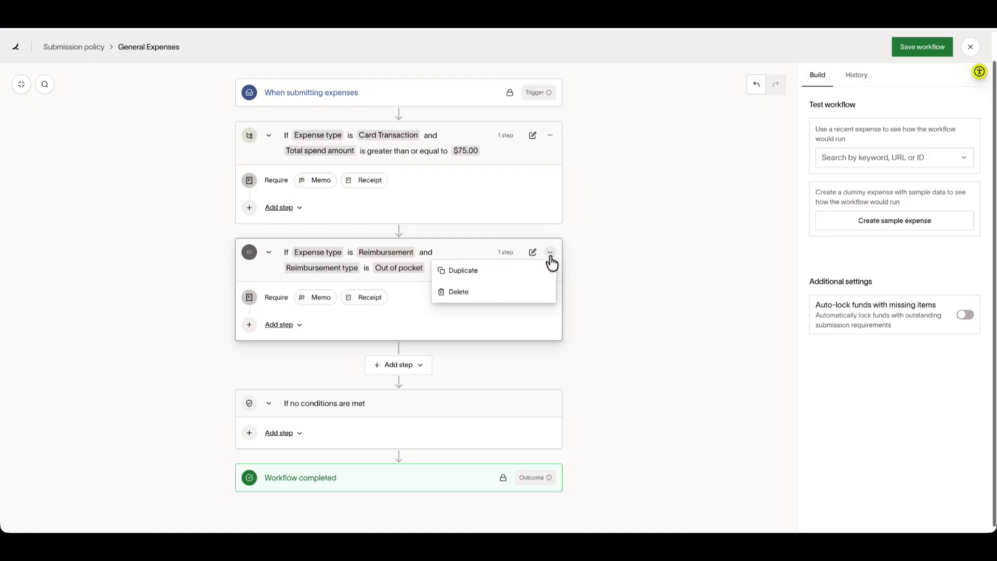
left_click(519, 281)
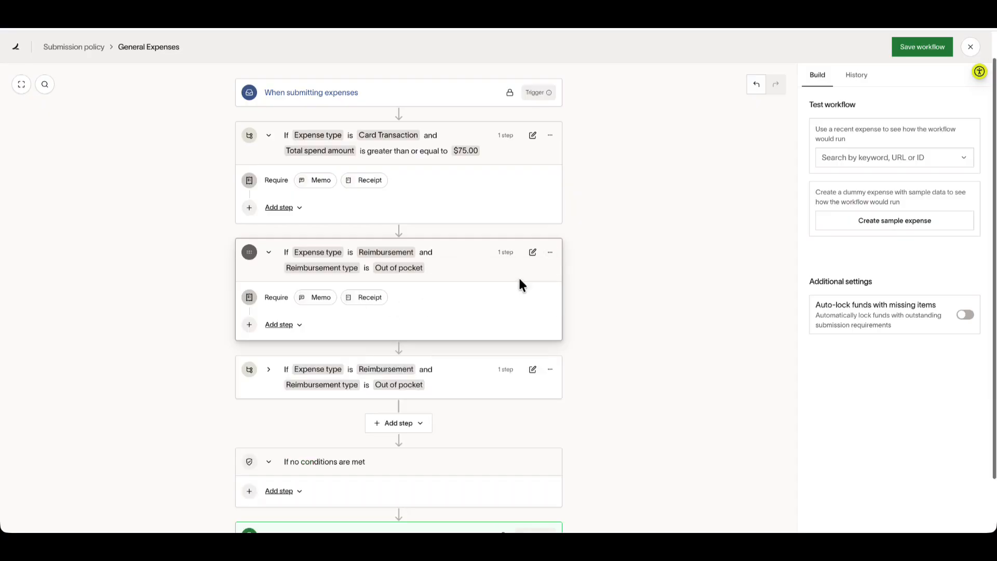
left_click(530, 371)
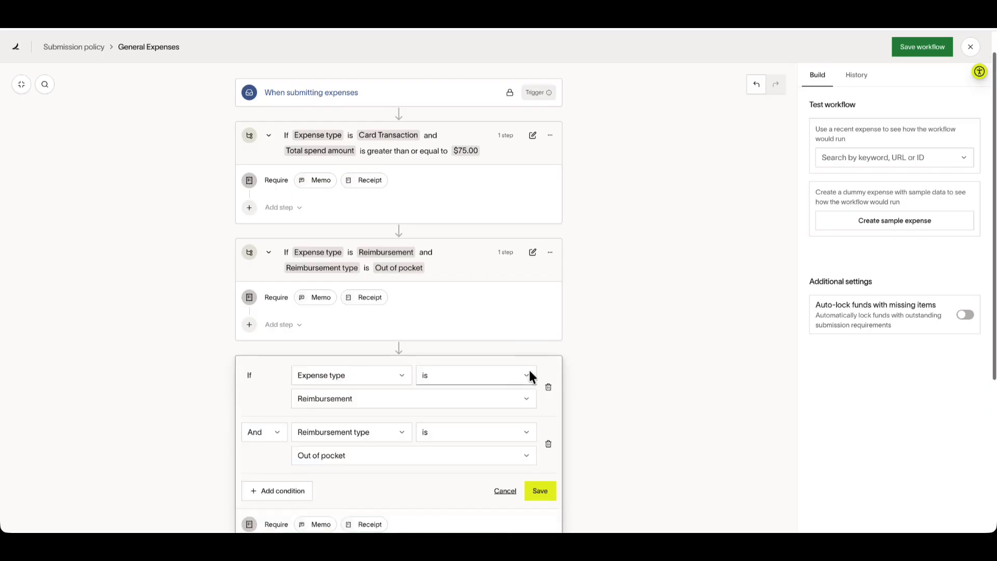
left_click(362, 460)
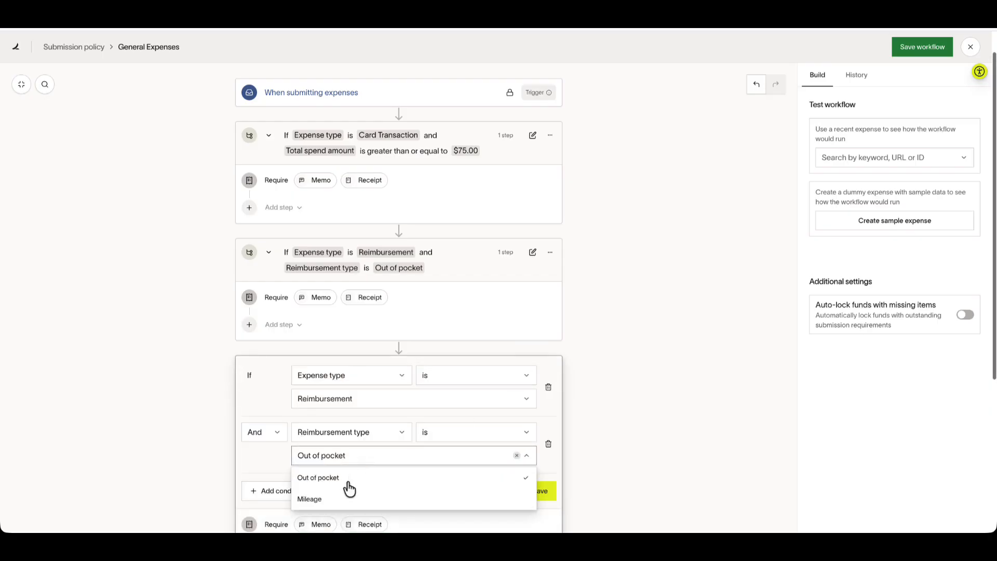
left_click(348, 500)
scroll(347, 481, "down", 4)
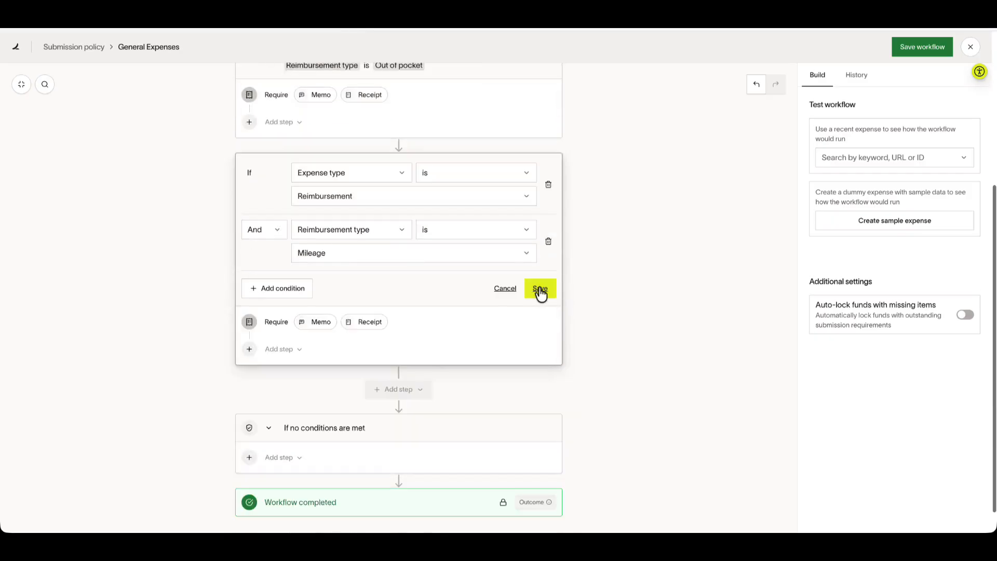
left_click(541, 292)
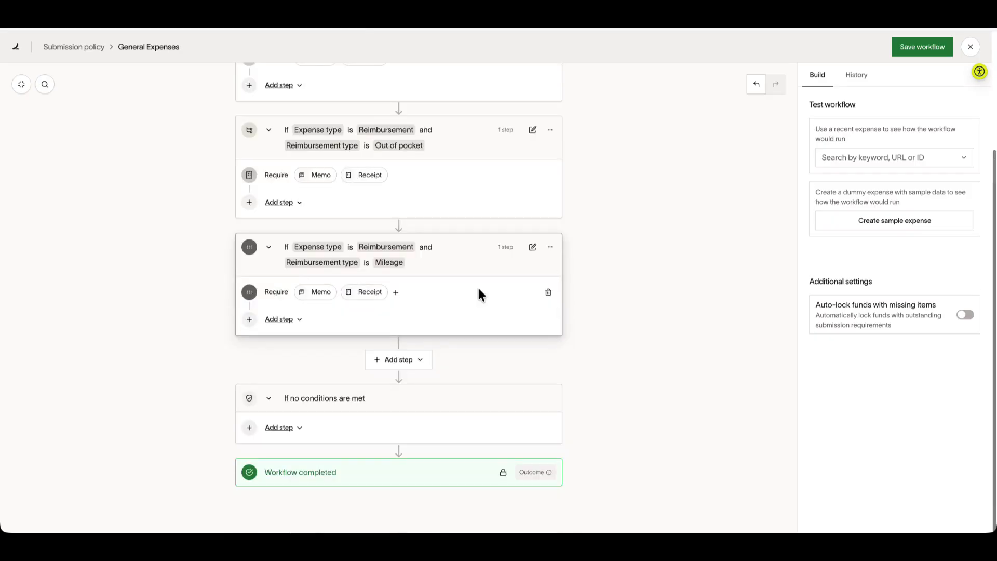
- Remove the Receipt requirement from the mileage reimbursement rule and save the General Expenses workflow
left_click(357, 294)
left_click(298, 363)
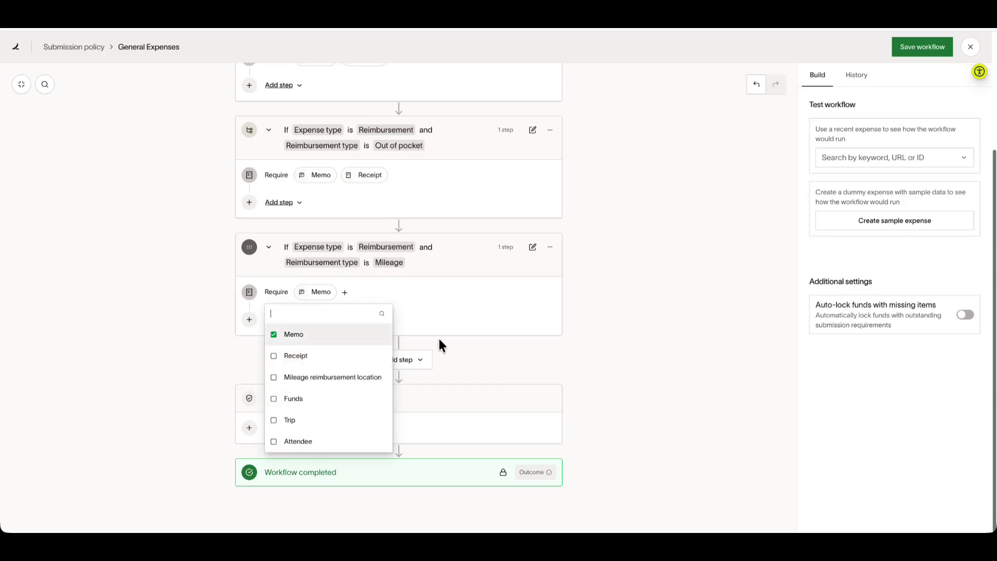
left_click(632, 324)
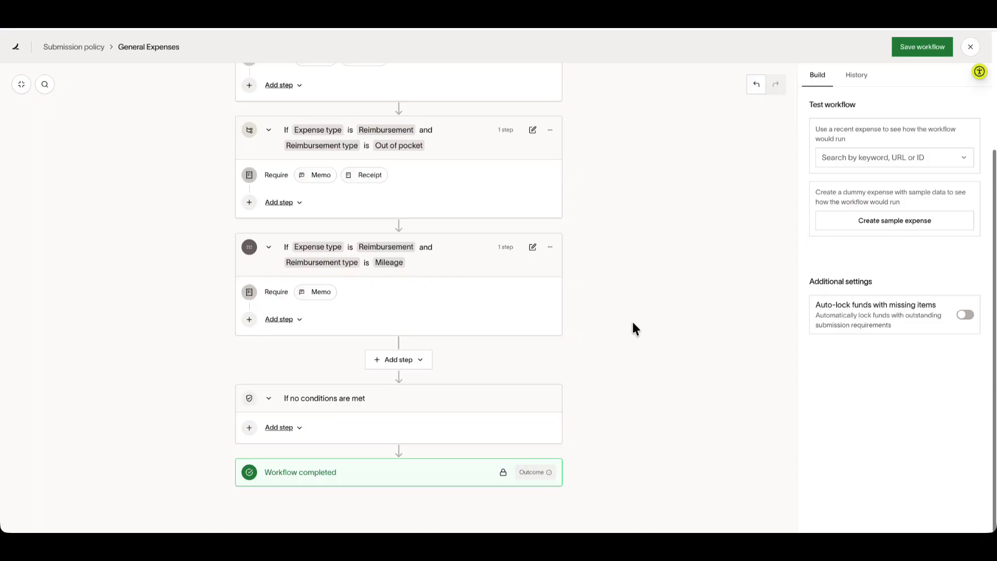
scroll(633, 323, "up", 3)
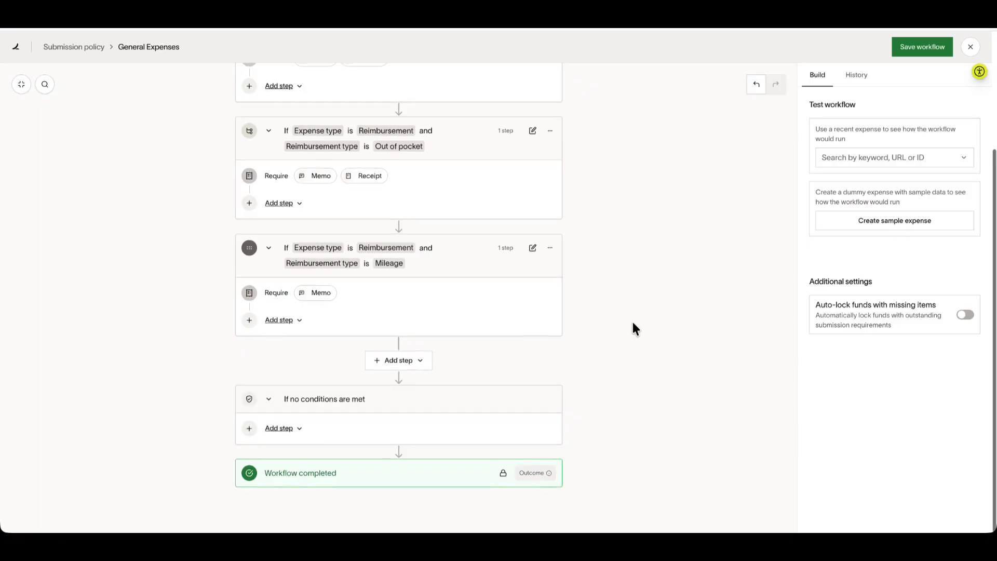
left_click(905, 54)
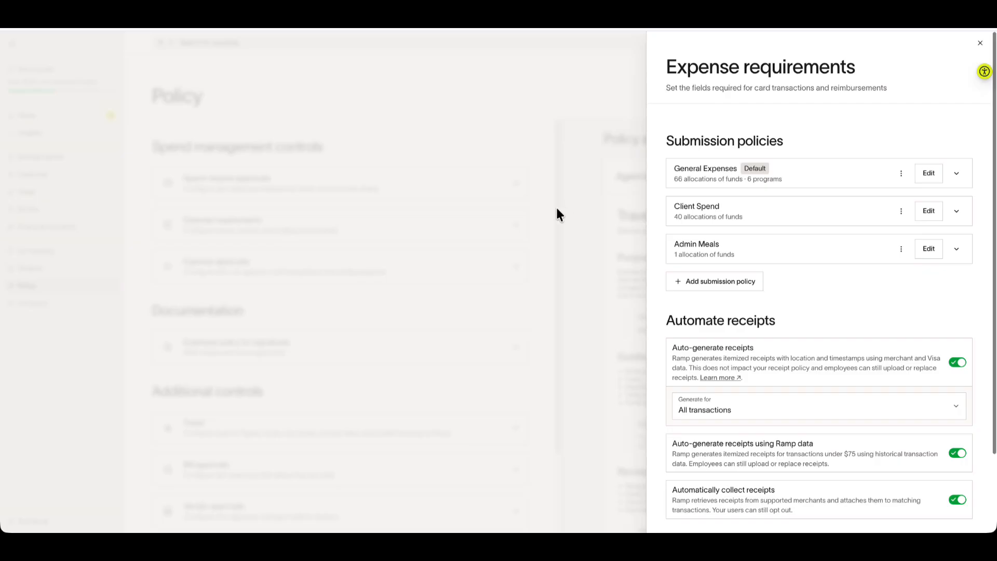
- Close the expense requirements and open the Default Expense Approval Policy for editing from the expense approvals
left_click(532, 212)
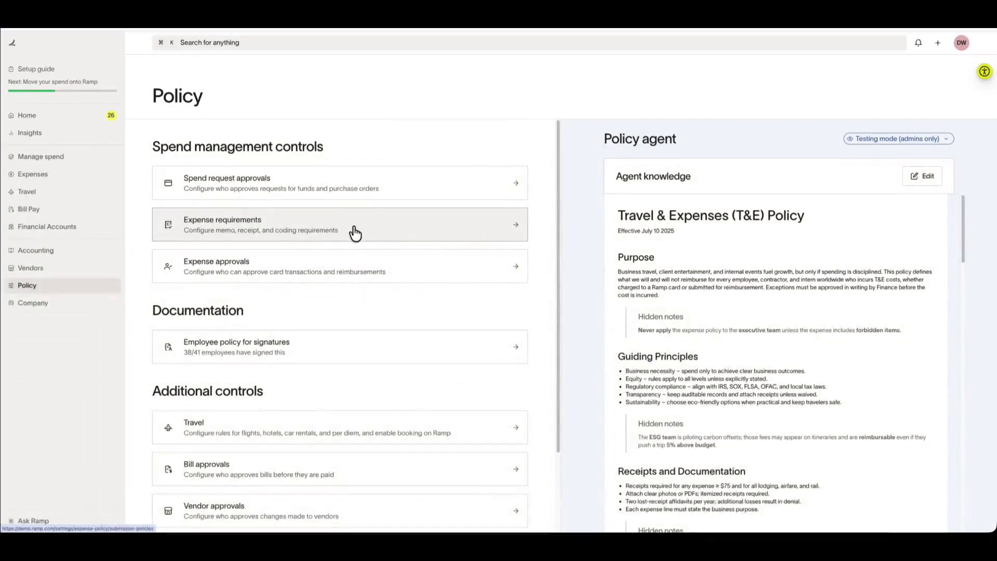
left_click(271, 267)
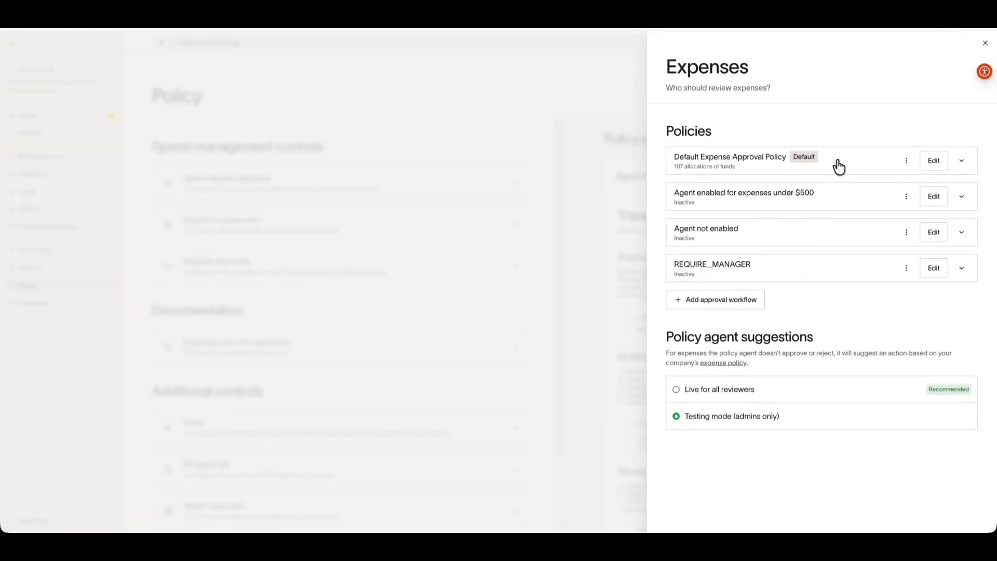
left_click(931, 162)
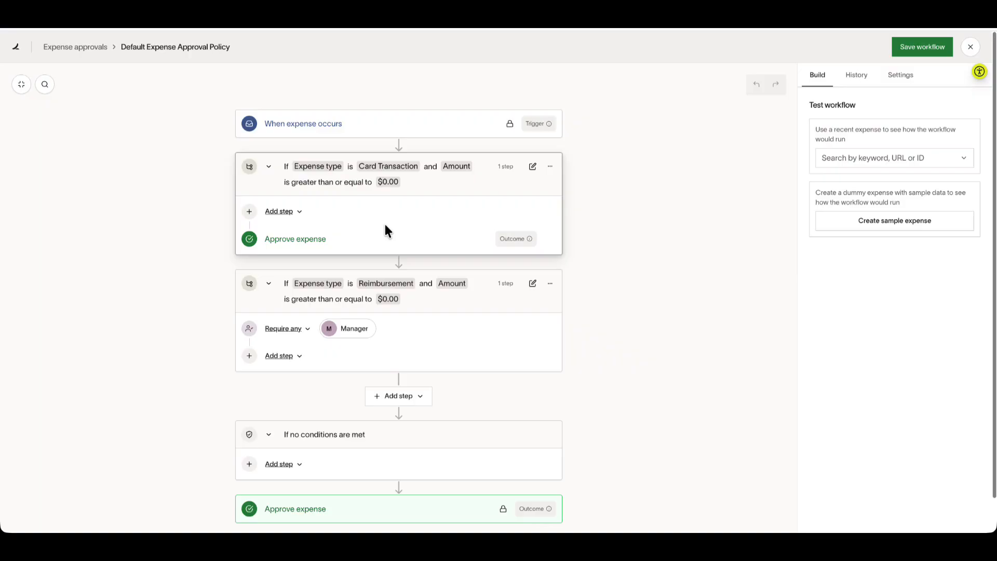
- Set the minimum amount in the Card Transaction approval rule to 100 and save the rule
left_click(534, 174)
left_click(350, 254)
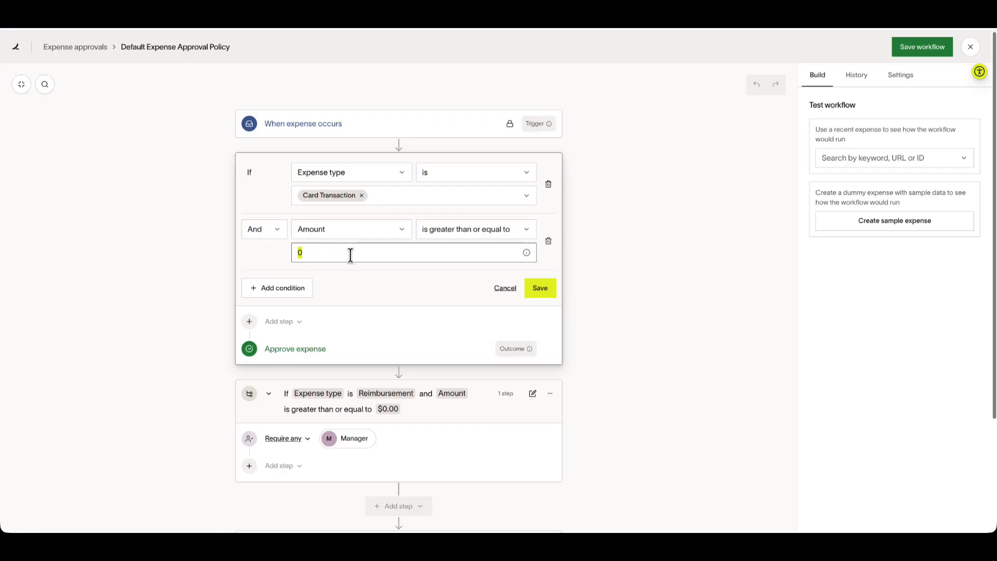
type("100")
left_click(529, 288)
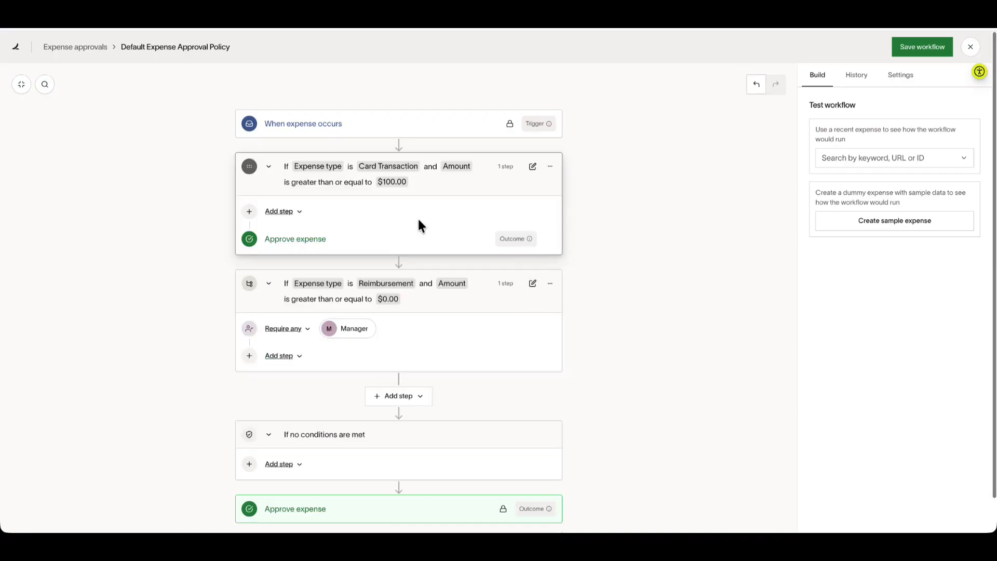
- Add an approval step with Manager as approver to the Card Transaction rule and remove that rule's Approve expense outcome
left_click(289, 216)
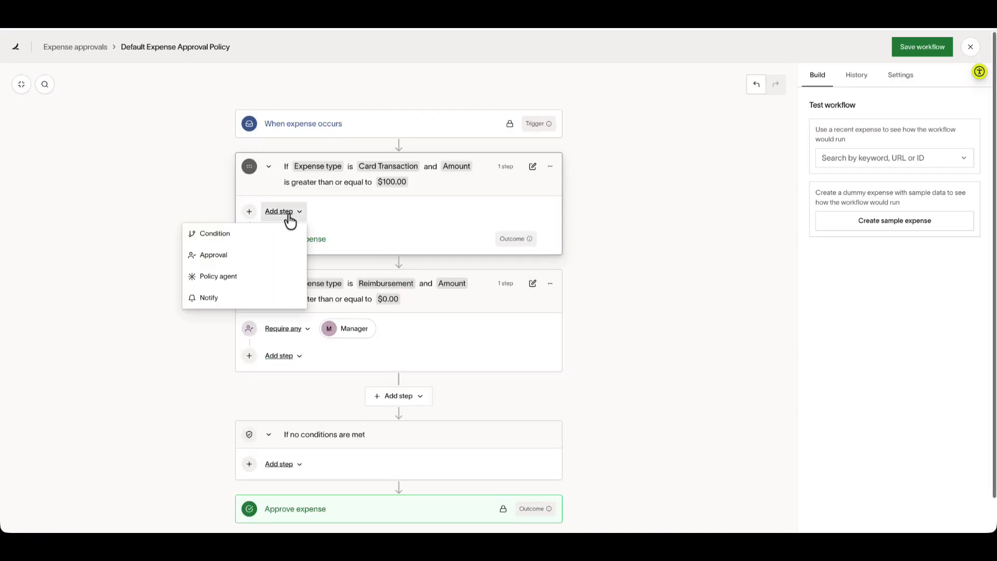
left_click(261, 256)
scroll(408, 320, "down", 3)
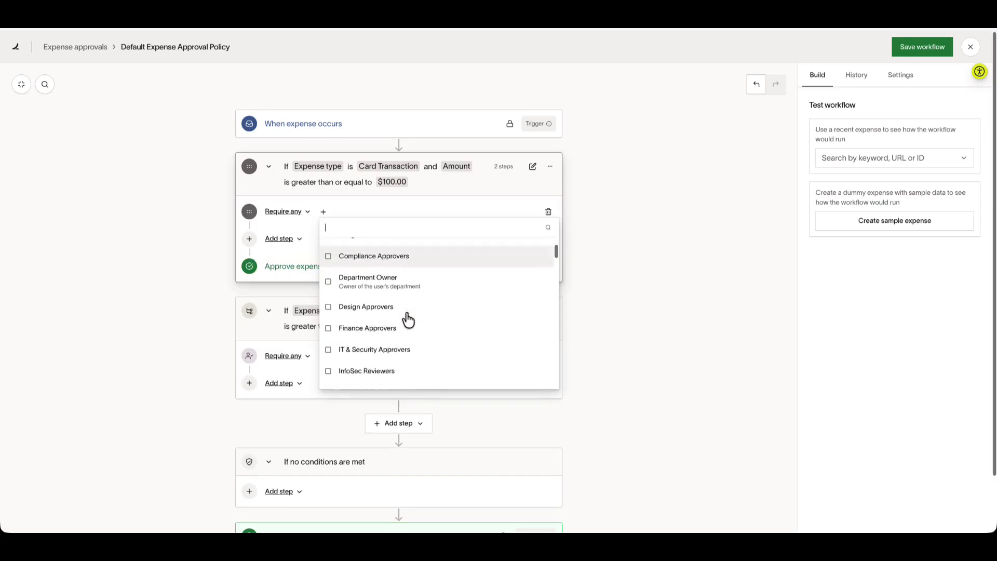
scroll(408, 320, "down", 1)
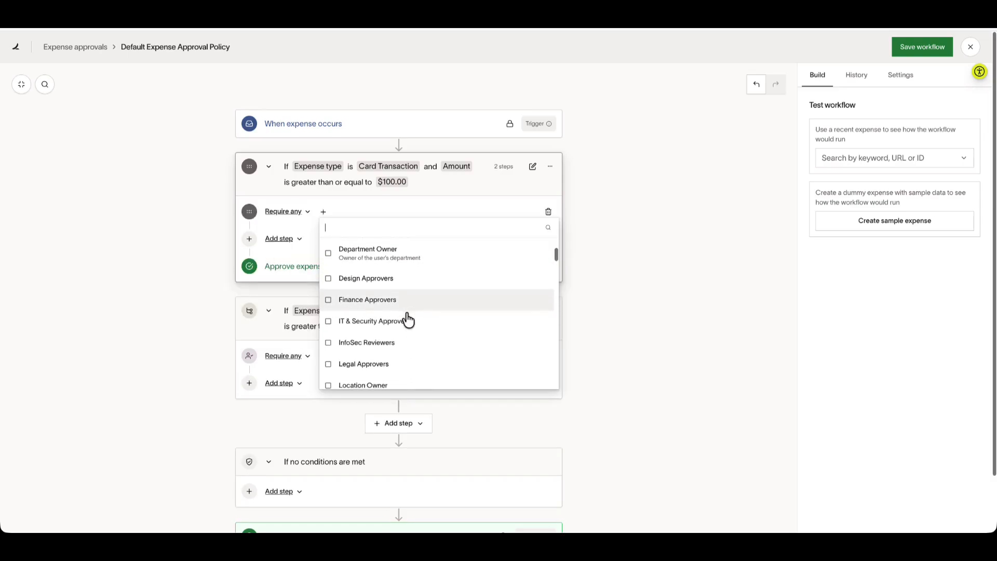
type("man")
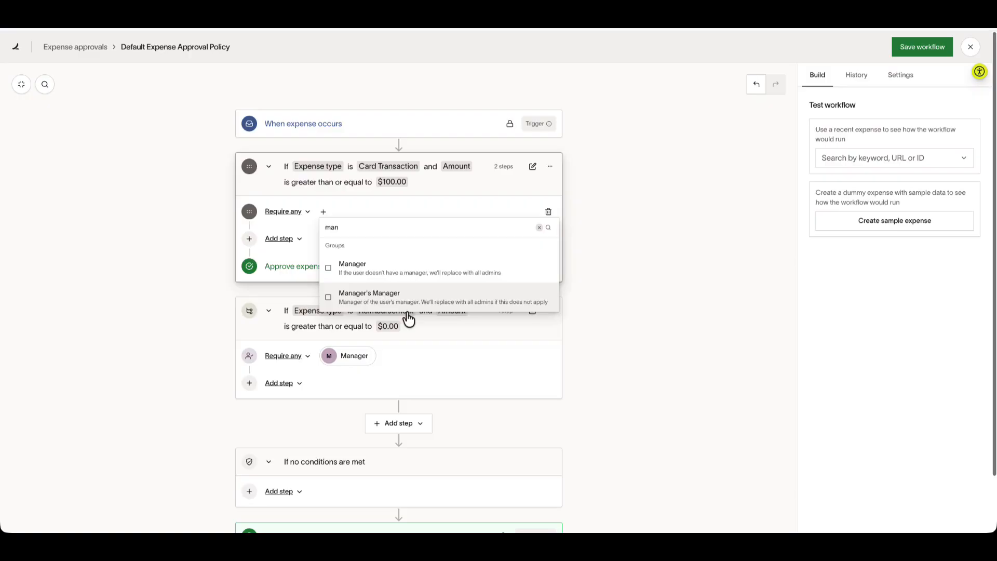
left_click(407, 269)
left_click(445, 214)
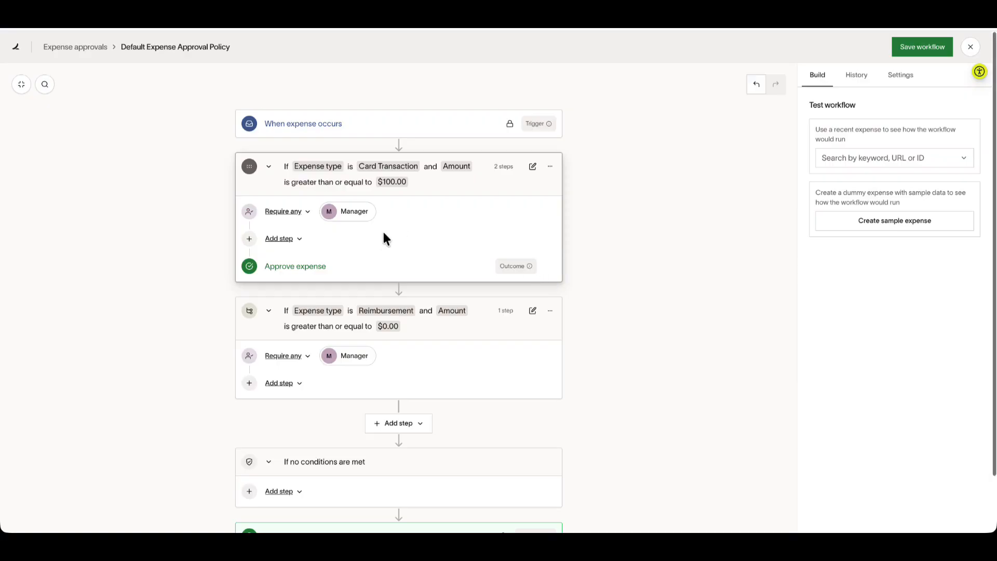
left_click(549, 267)
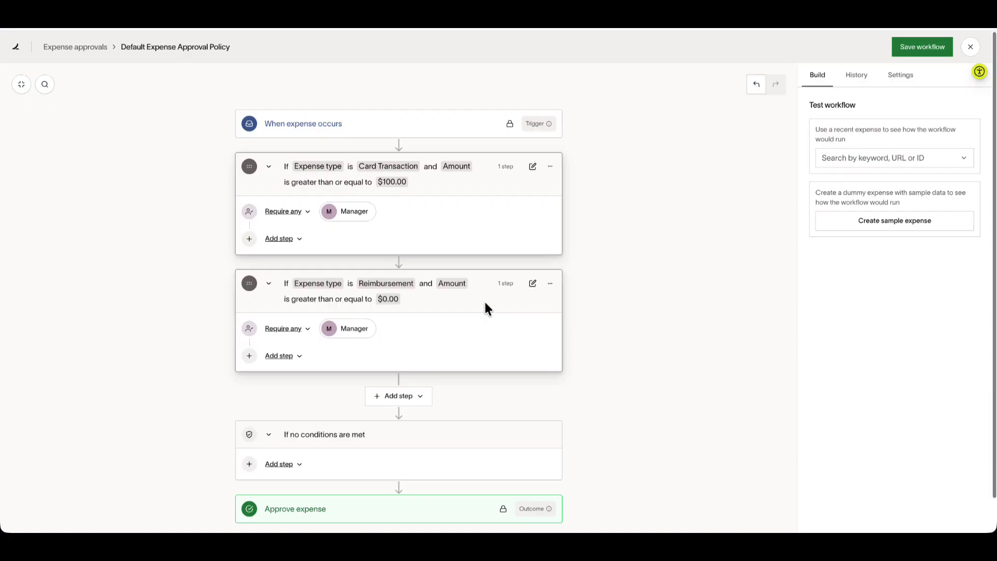
- Add Any Admin alongside Manager as an approver in the Reimbursement rule's approval step
left_click(355, 328)
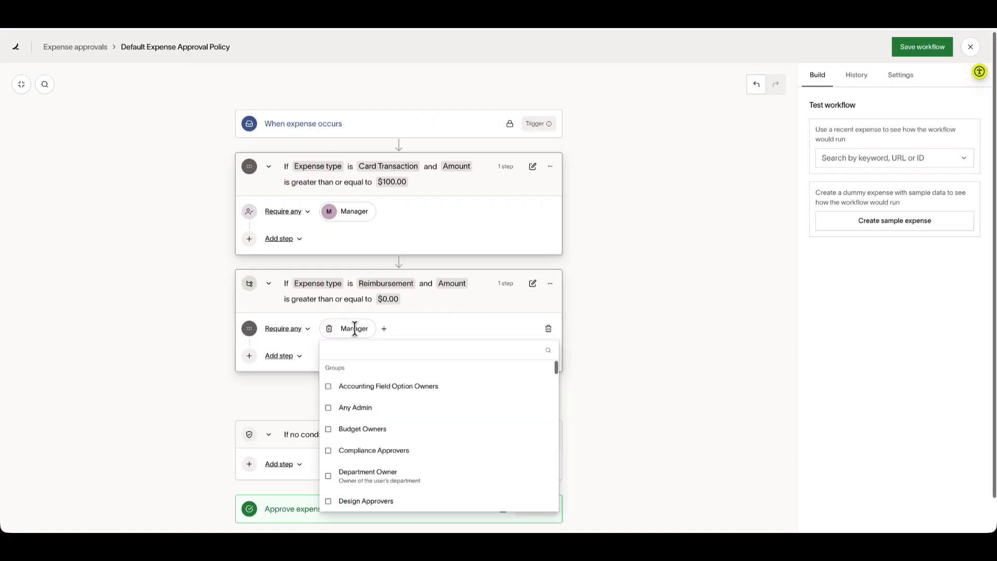
left_click(396, 418)
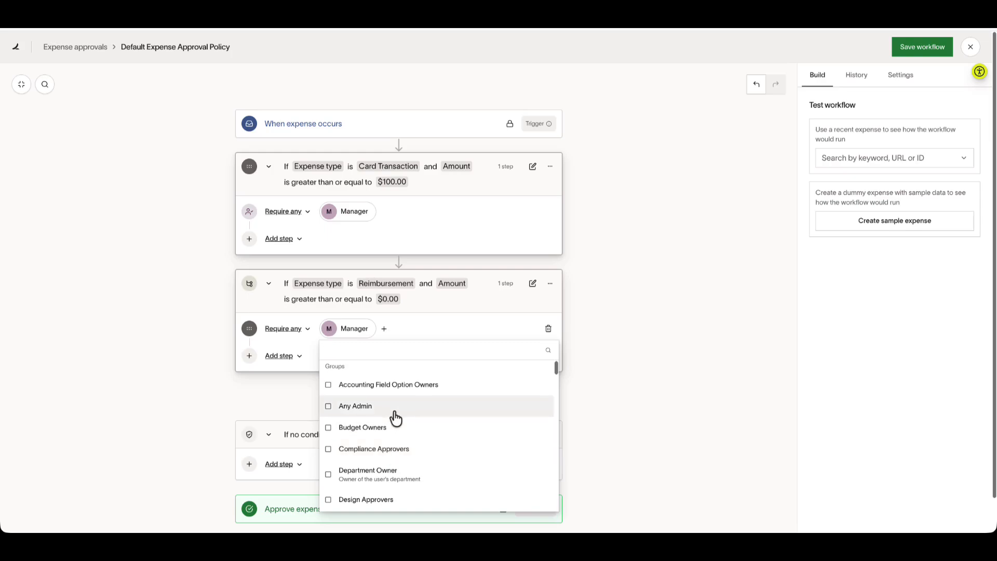
left_click(597, 327)
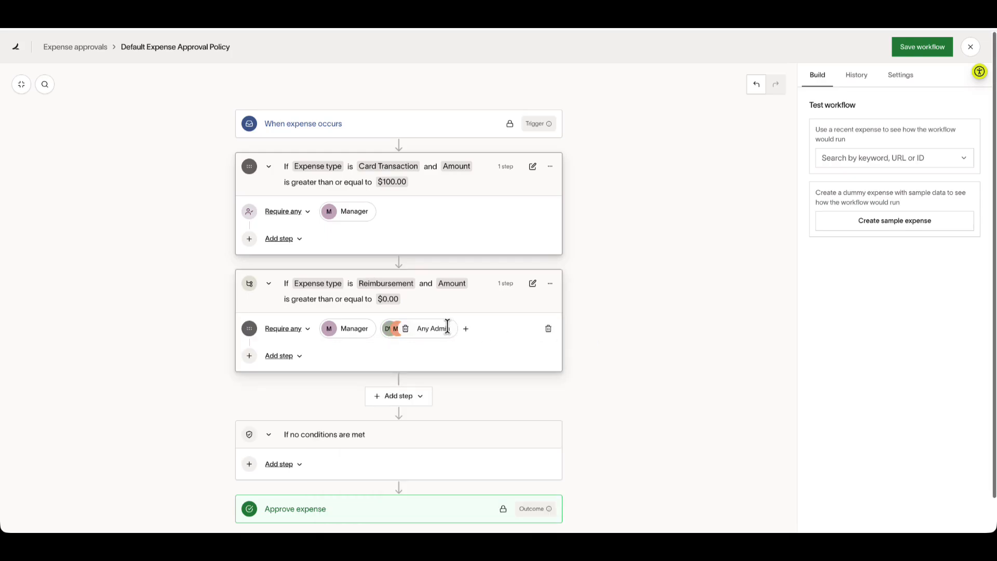
- Add a second approval step with Department Owner as approver to the Reimbursement rule and save the workflow
left_click(291, 362)
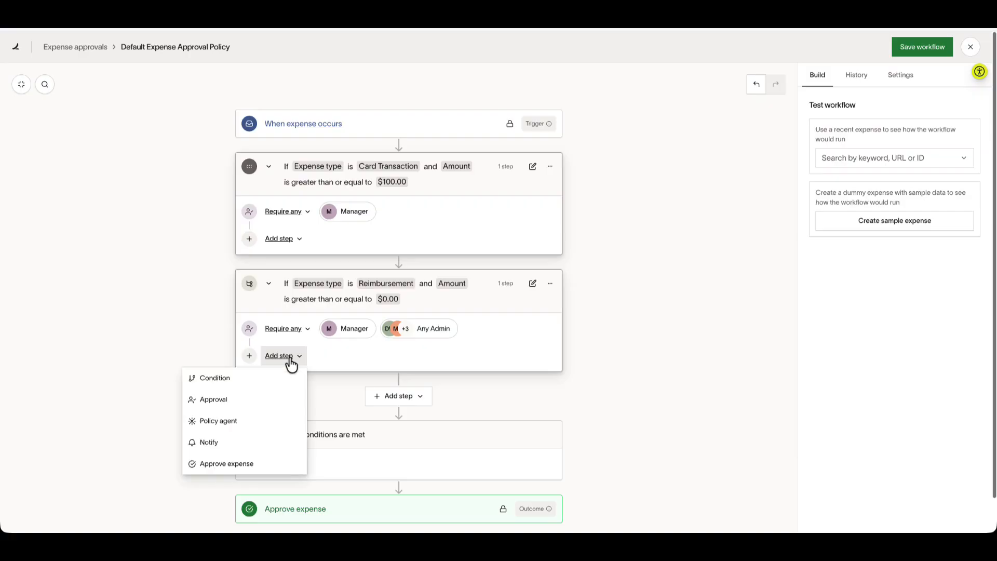
left_click(267, 400)
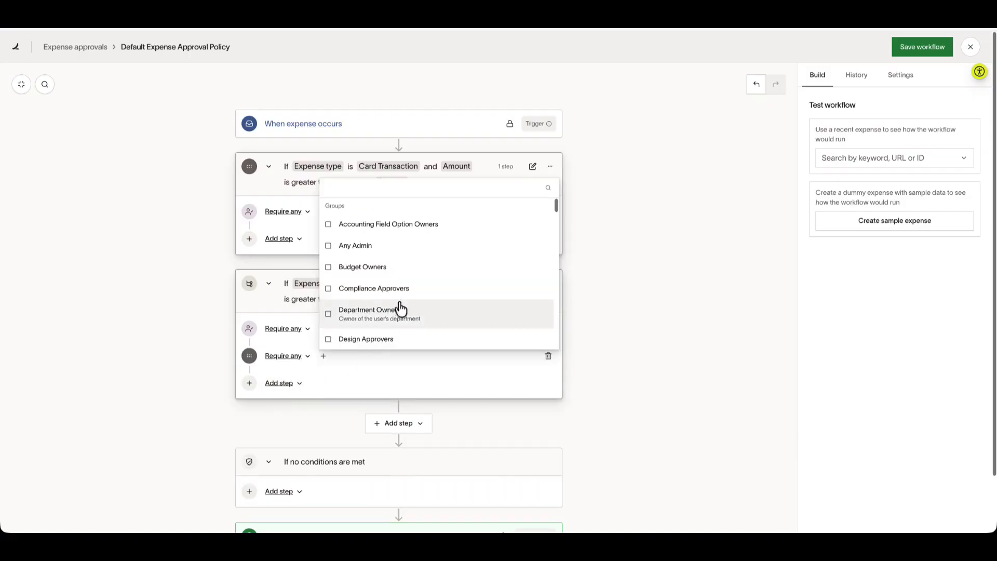
scroll(408, 293, "down", 1)
left_click(419, 271)
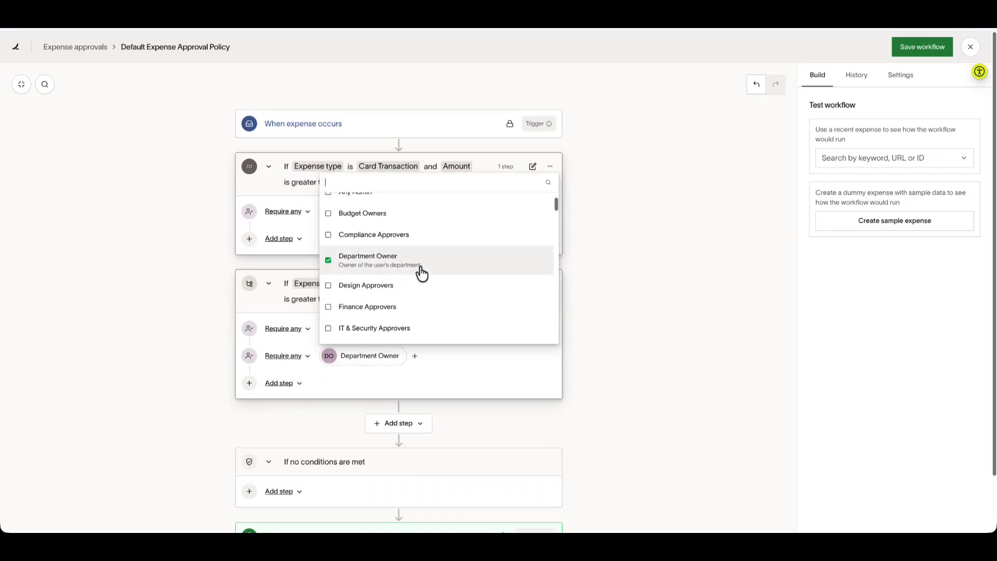
left_click(621, 359)
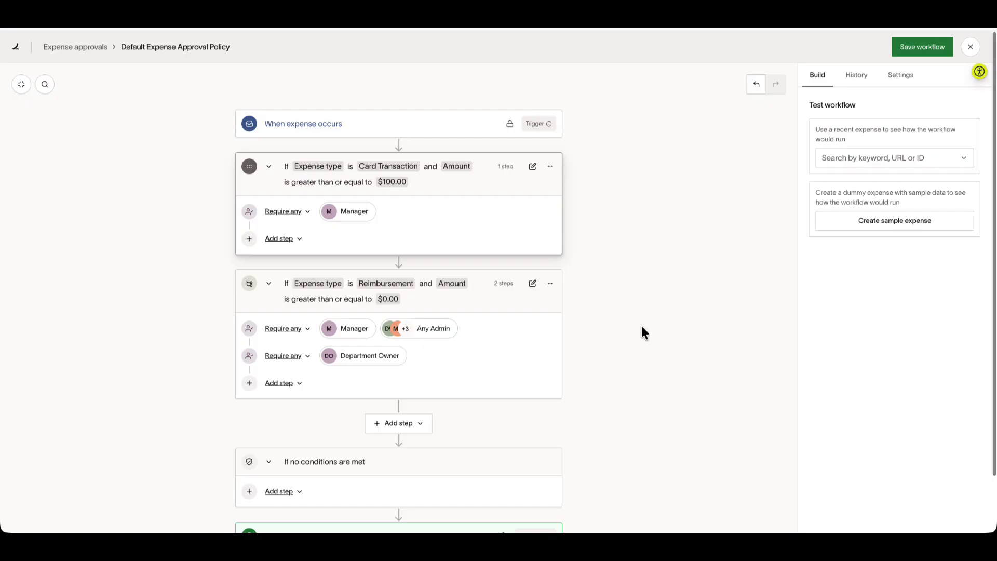
left_click(923, 48)
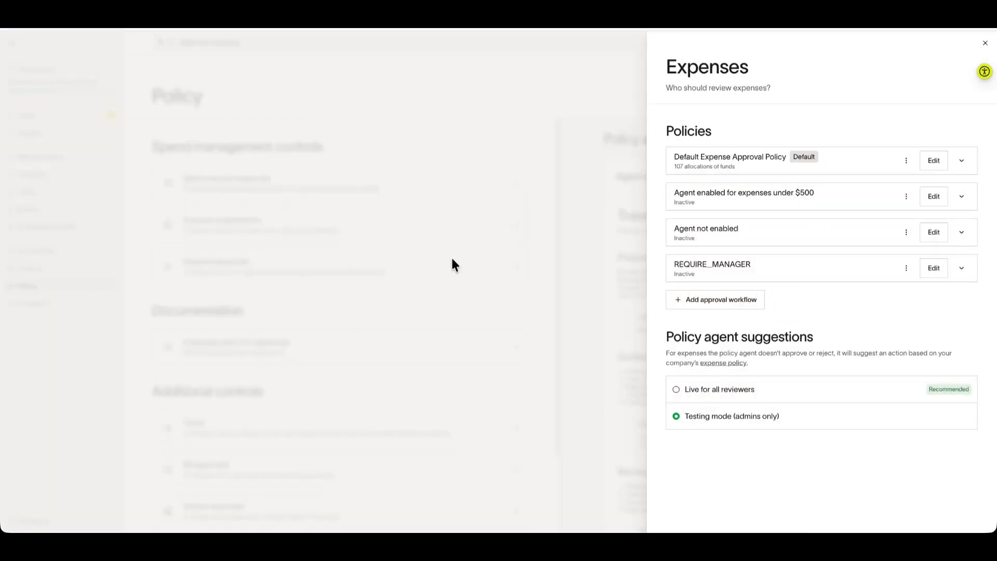
- Close the expense approvals and open the Default Spend Request Approval Policy for editing from the spend request approvals
left_click(462, 207)
left_click(390, 194)
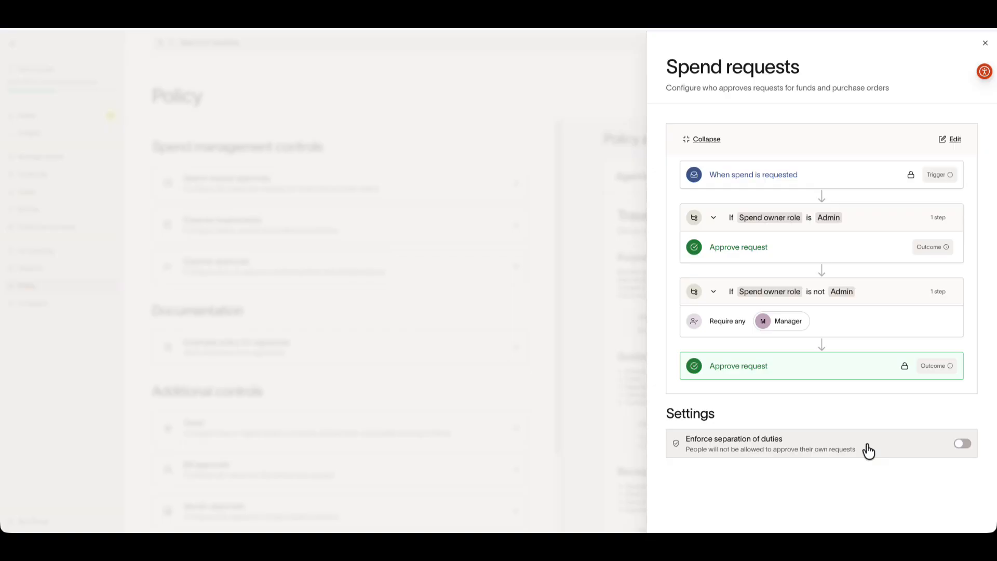
left_click(956, 140)
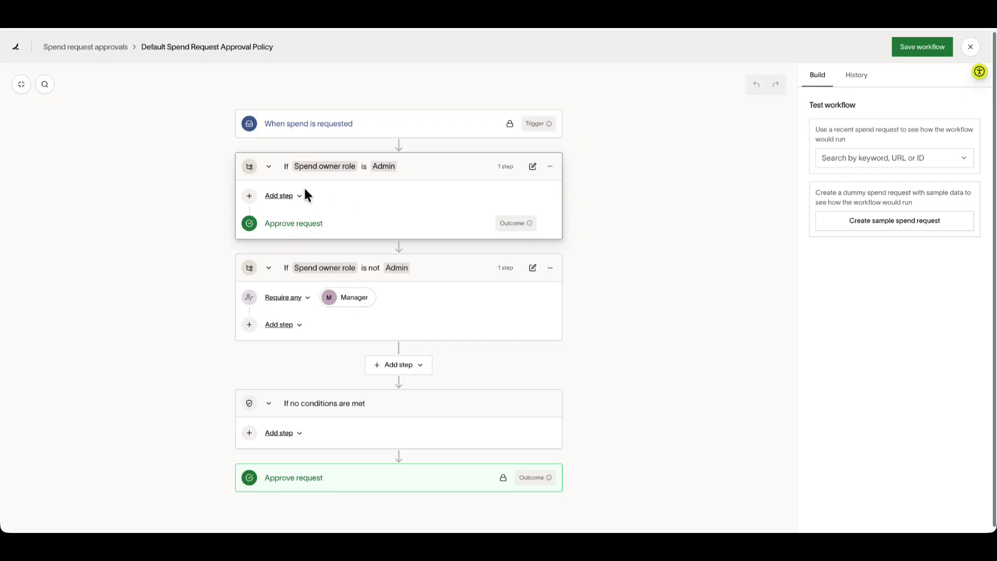
- Try adding an approval step with Any Admin as approver to the Admin spend owner rule, and close the workflow without saving
left_click(285, 203)
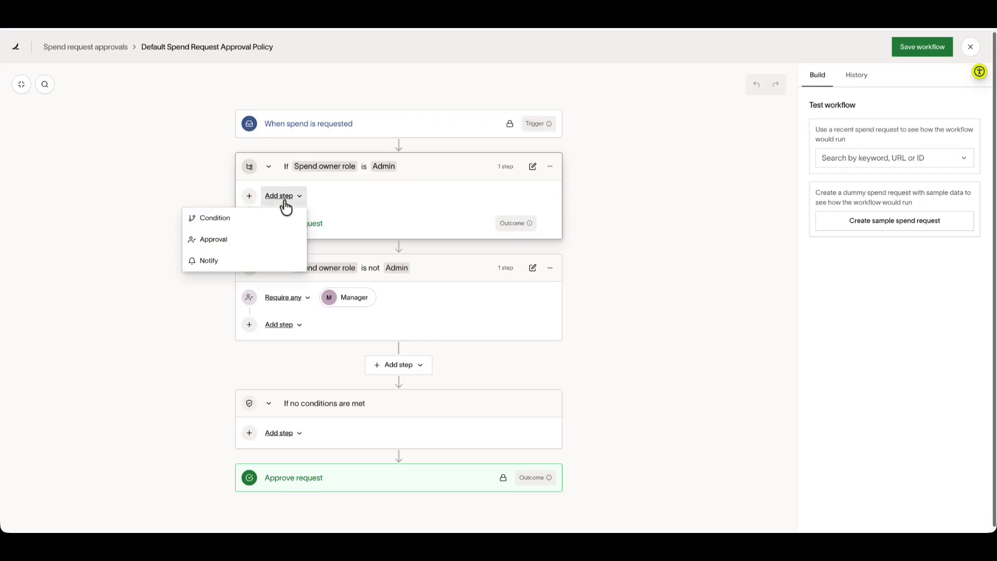
left_click(250, 239)
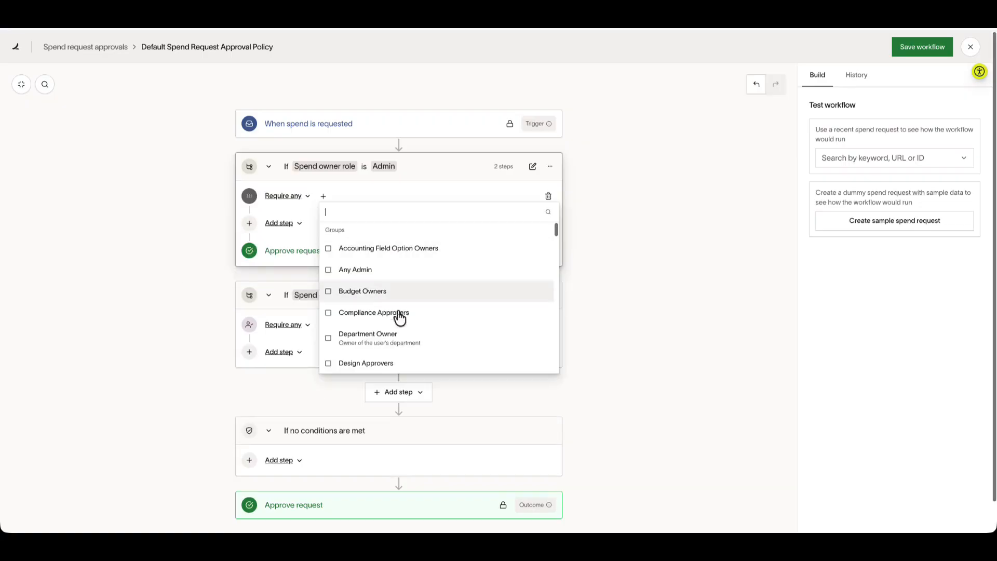
left_click(457, 270)
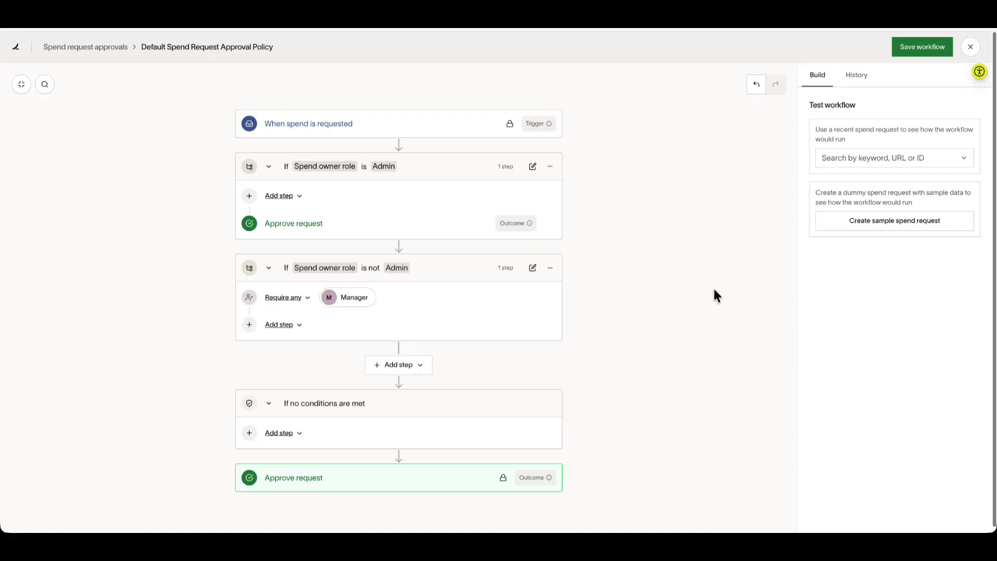
left_click(968, 54)
left_click(583, 290)
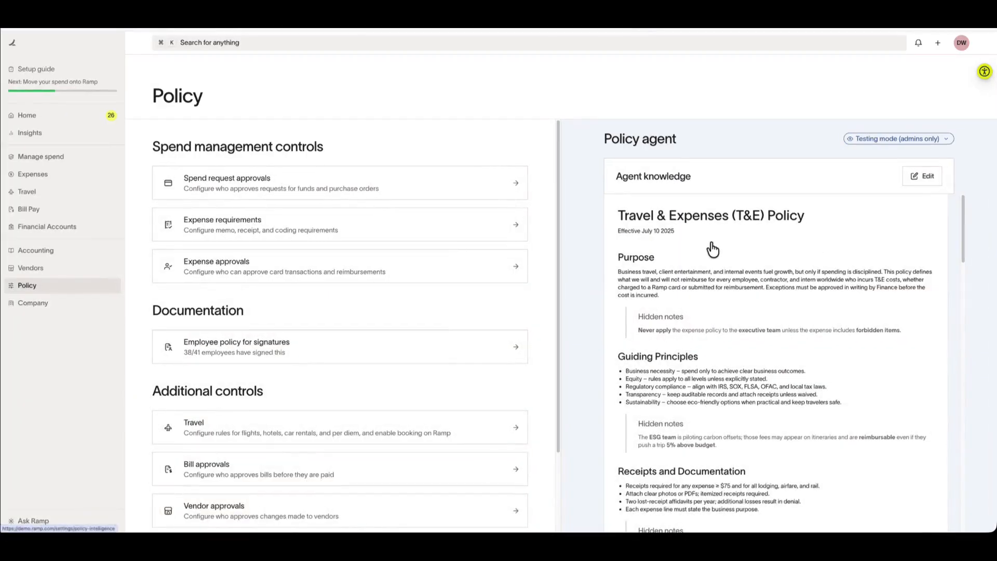